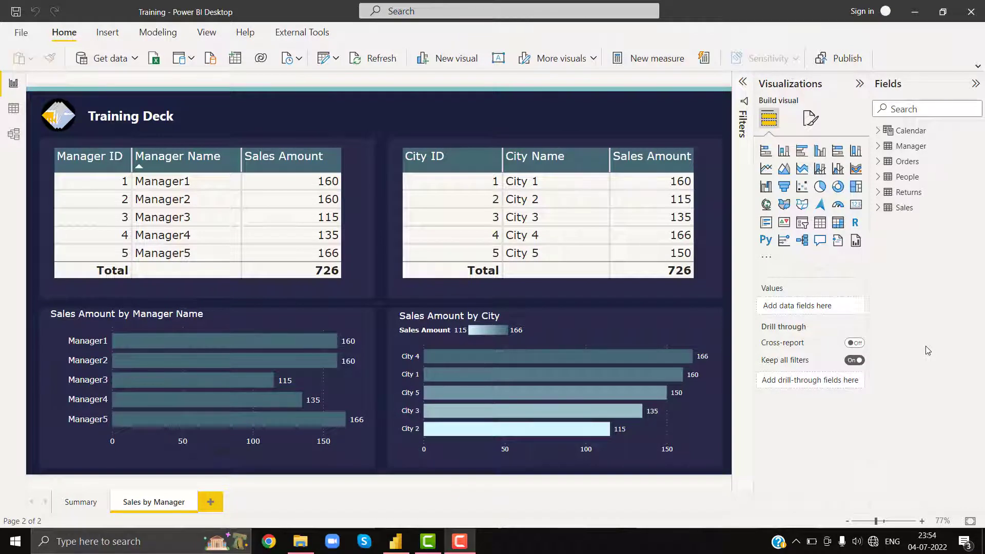
Select the Manager table visual on the Sales by Manager page.
left_click(252, 169)
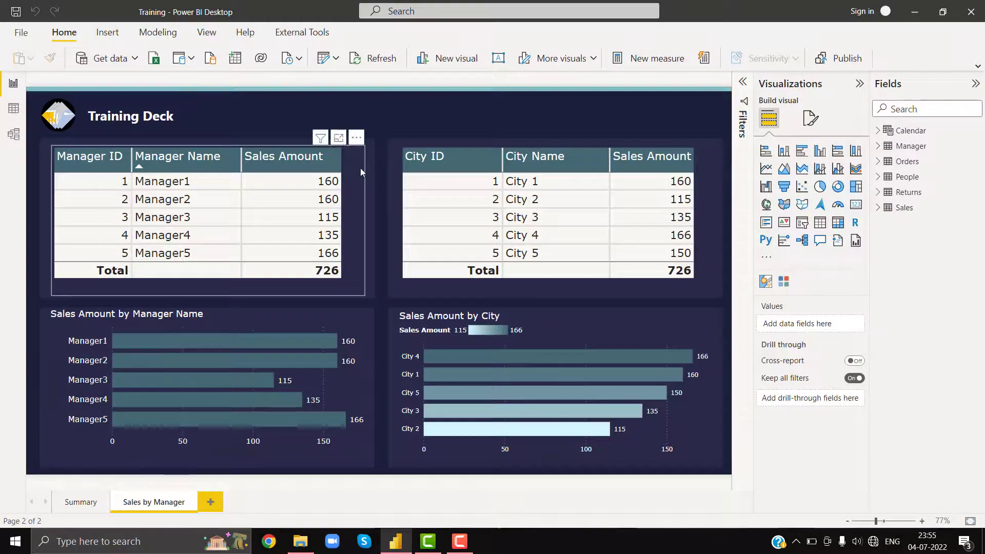
Center the Manager table's column headers, then undo it so they stay left-aligned.
left_click(813, 119)
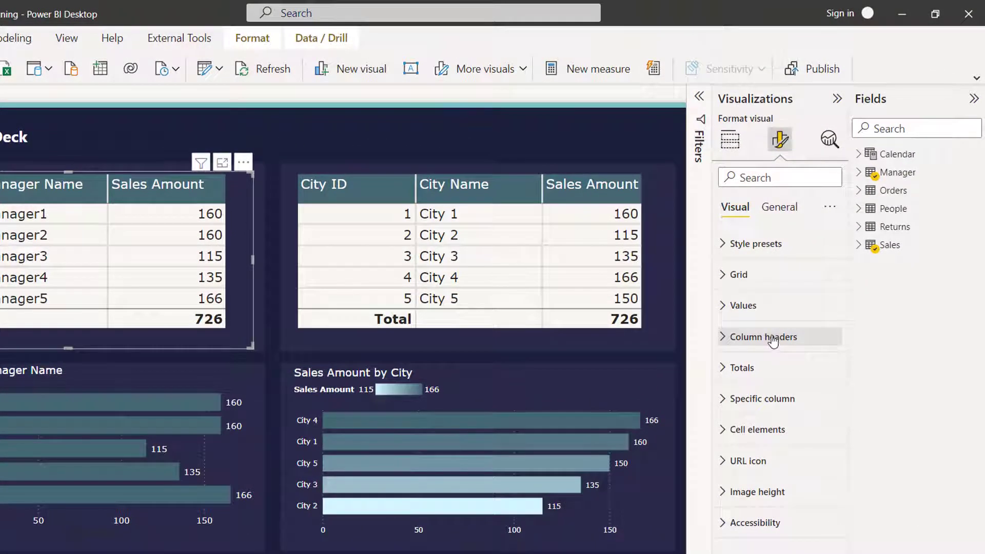
left_click(773, 337)
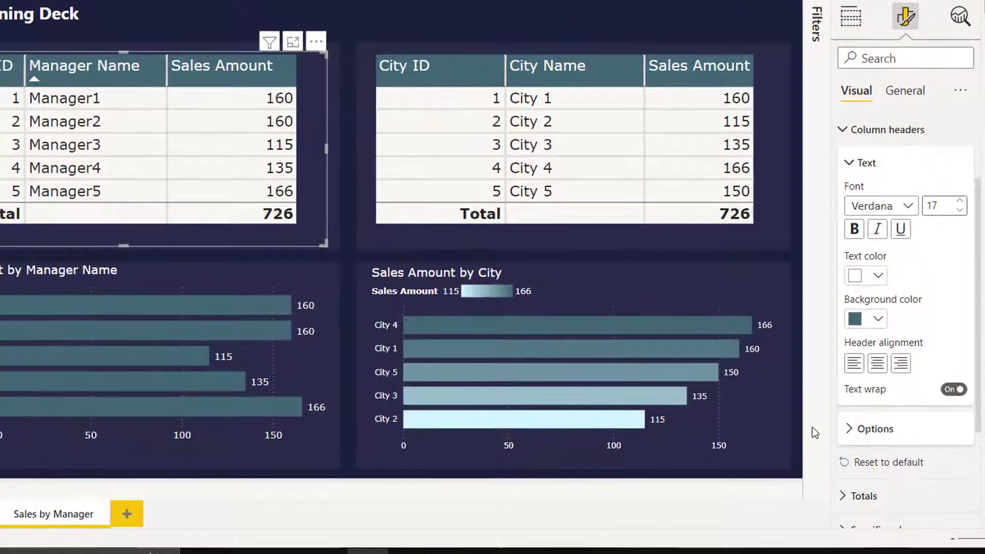
left_click(878, 370)
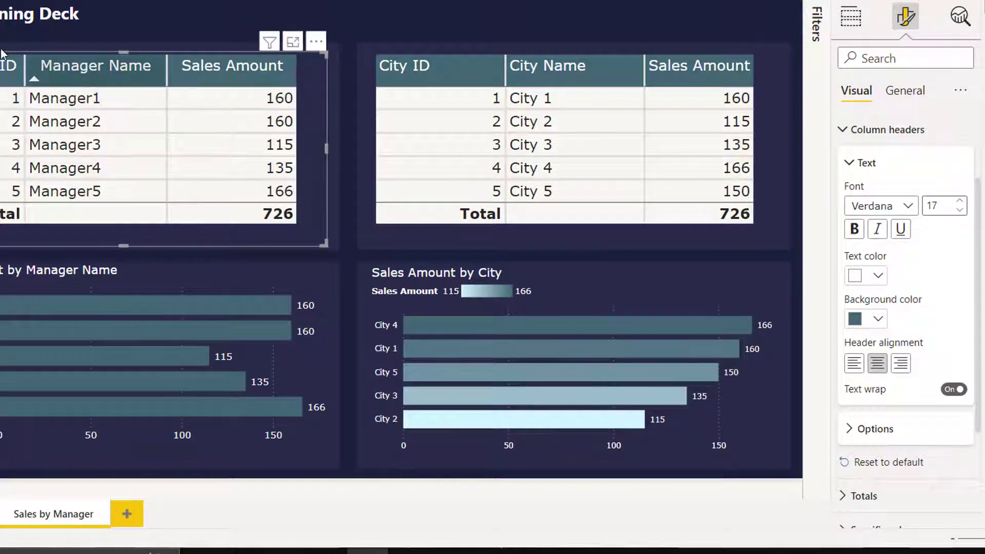
key("ctrl+z")
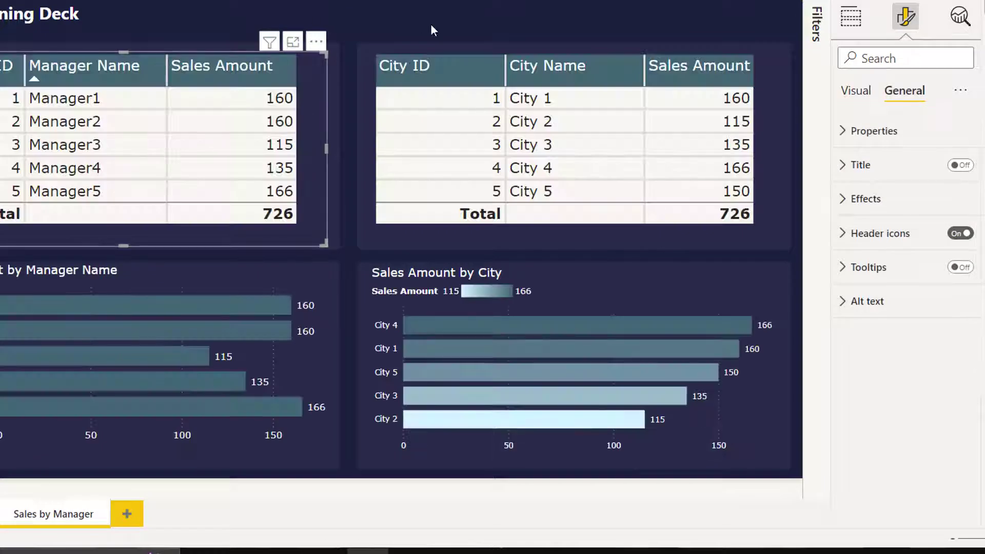
Center the Sales Amount column via Specific column, applying it to values, total and header.
left_click(863, 96)
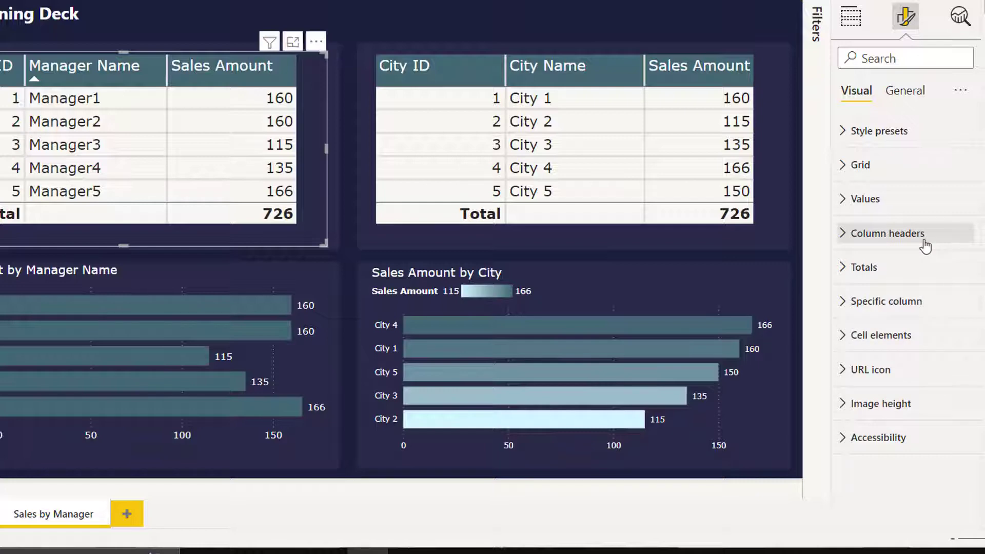
left_click(881, 303)
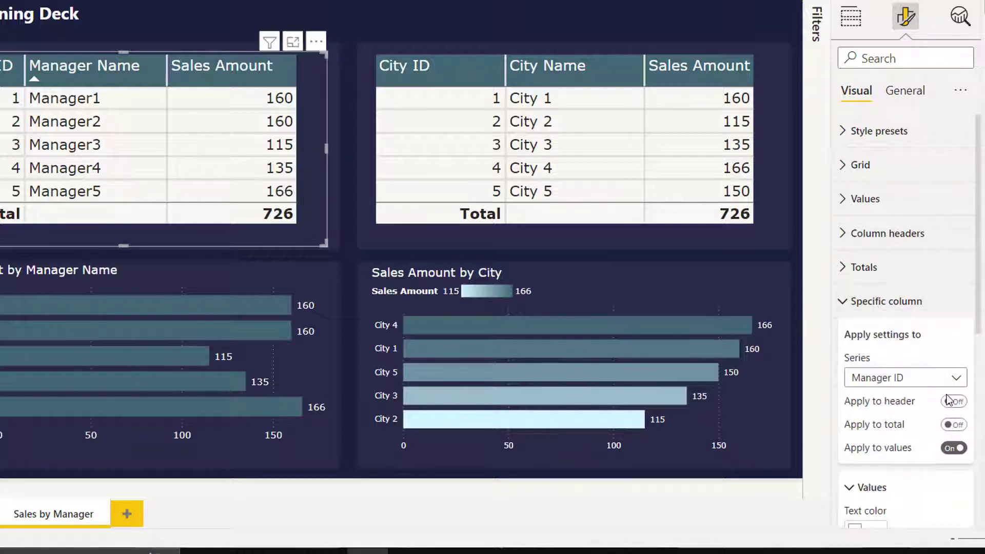
scroll(950, 400, "down", 4)
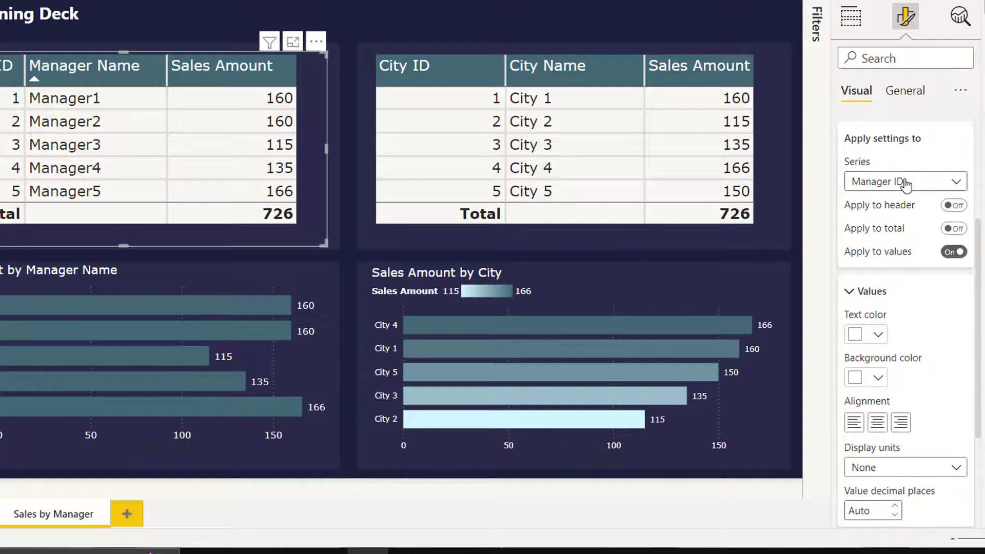
left_click(905, 183)
left_click(888, 241)
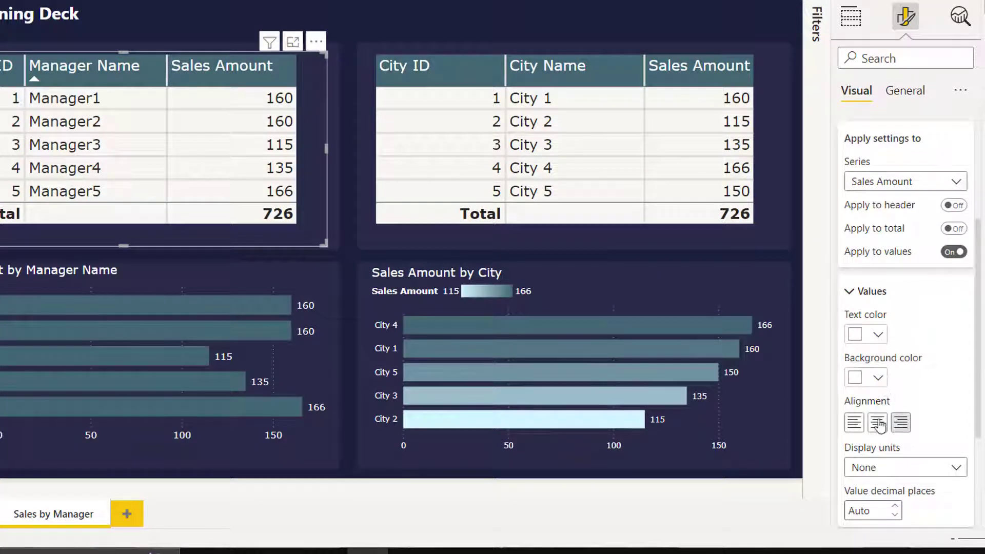
left_click(877, 423)
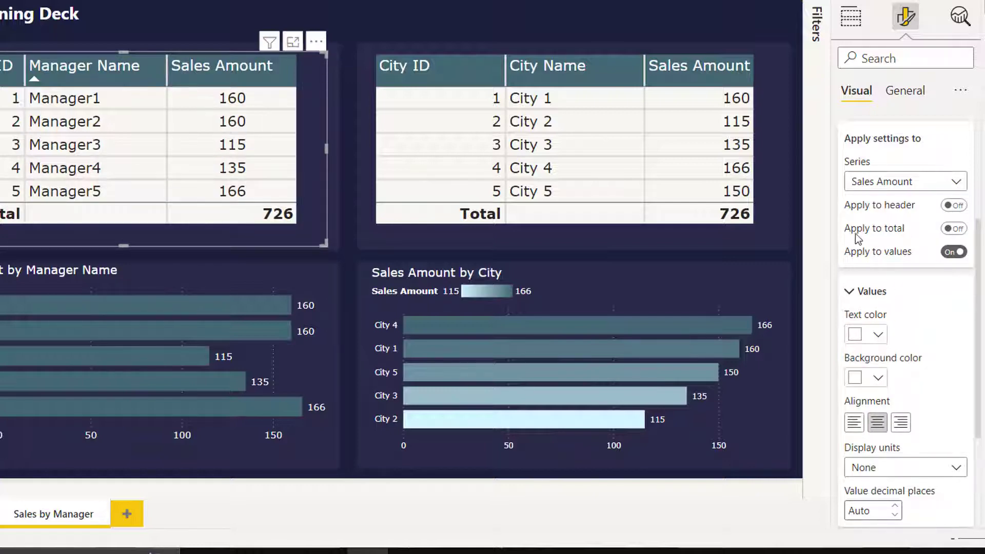
left_click(957, 232)
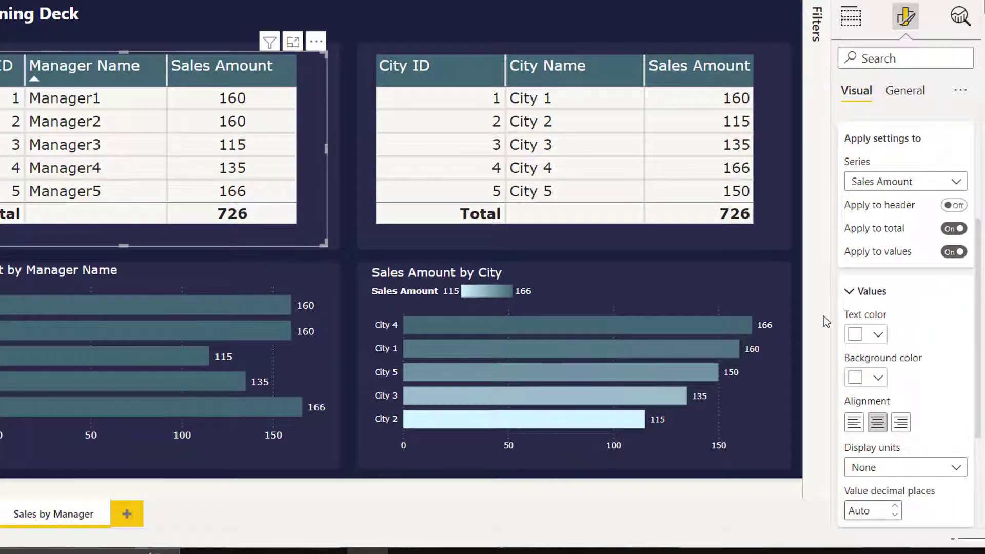
left_click(954, 205)
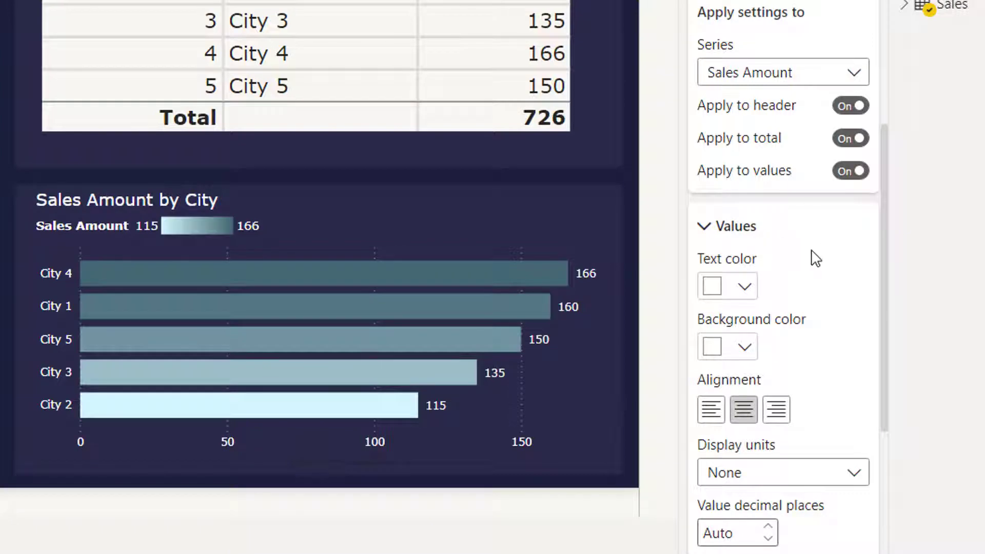
left_click(843, 171)
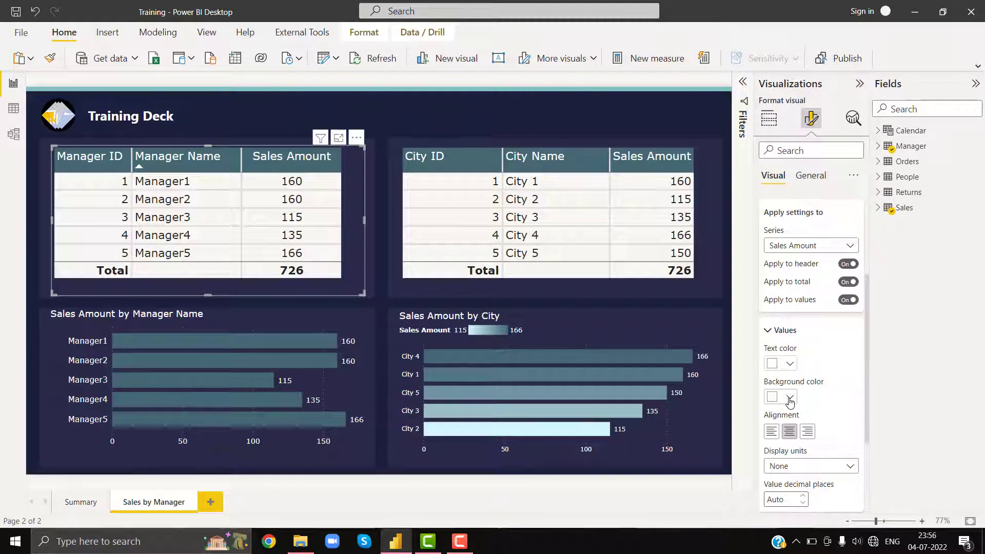
left_click(790, 398)
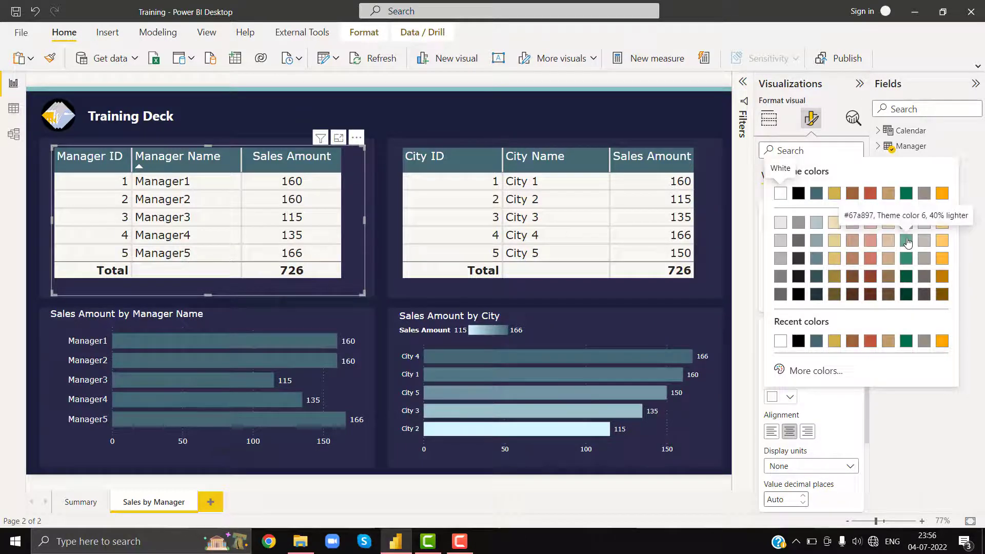
left_click(907, 242)
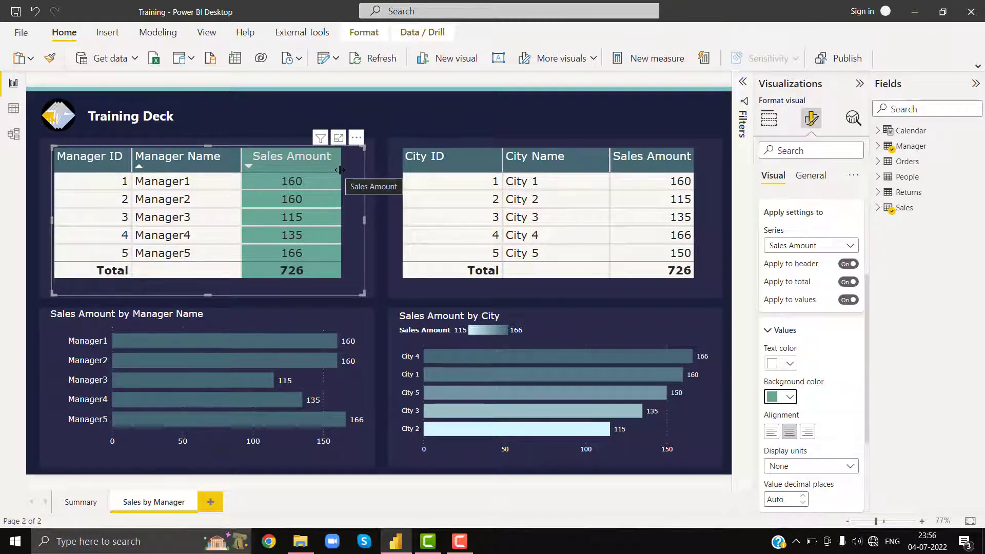
left_click(36, 20)
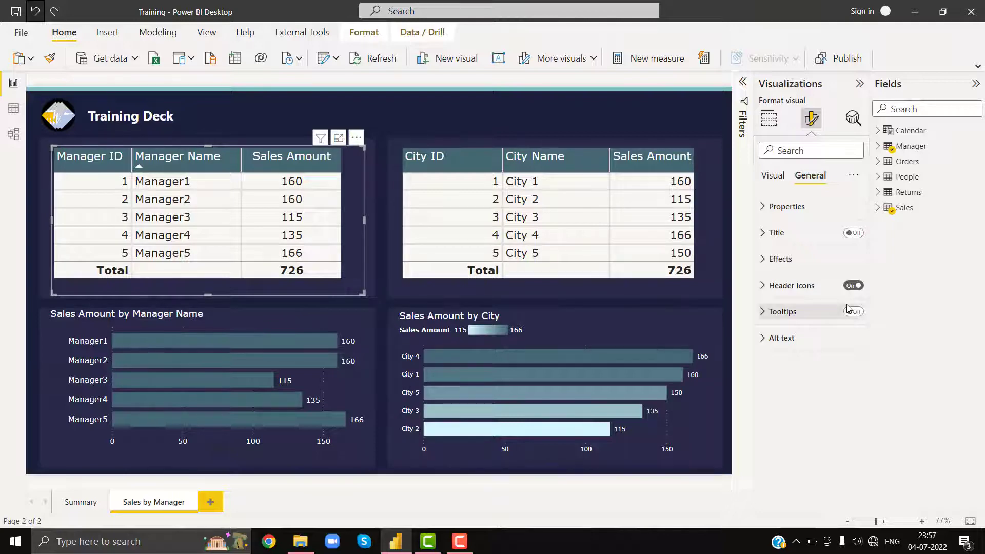
Open Background color conditional formatting for the Sales Amount field.
left_click(774, 123)
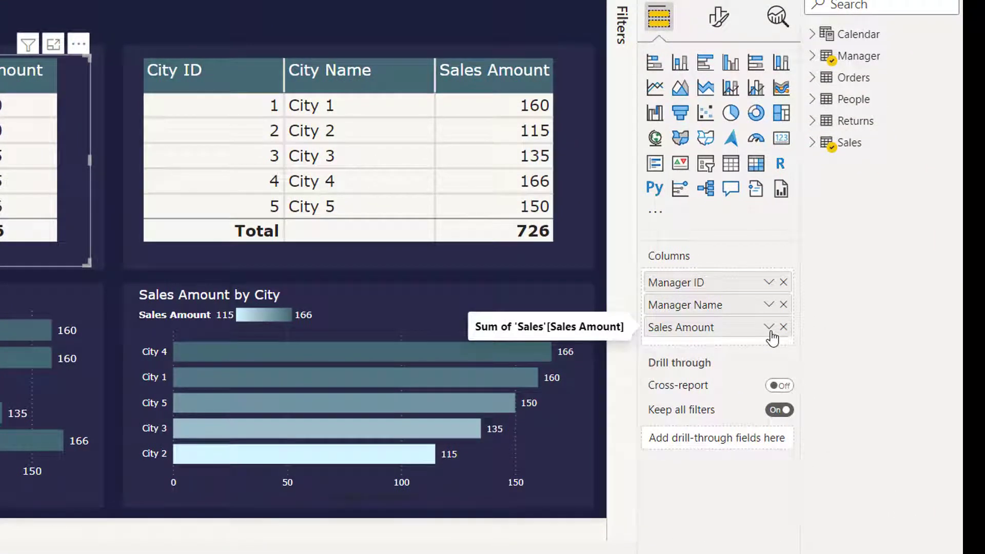
left_click(769, 328)
mouse_move(886, 39)
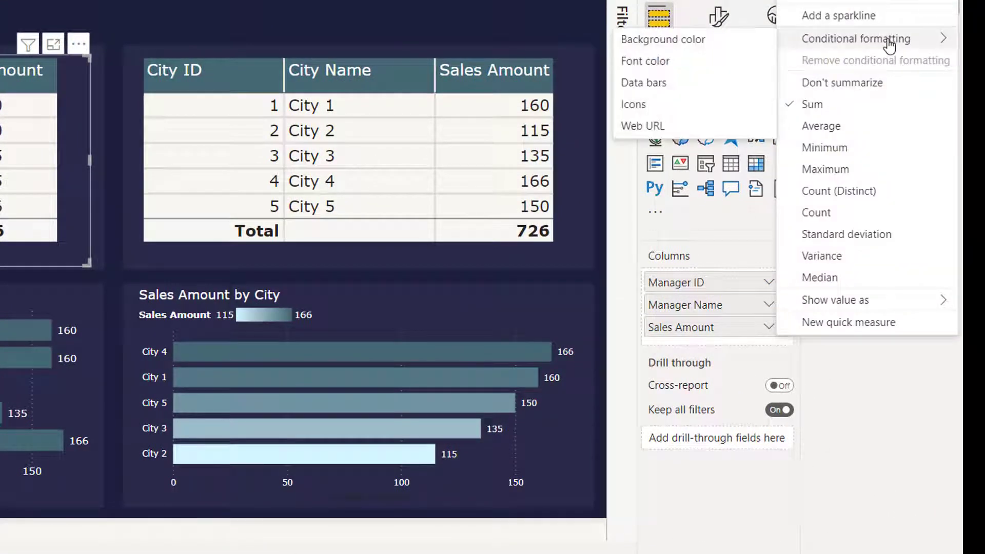
left_click(718, 45)
Use Rules format style, apply to Values and totals, and clear the first rule's lower bound.
left_click(198, 116)
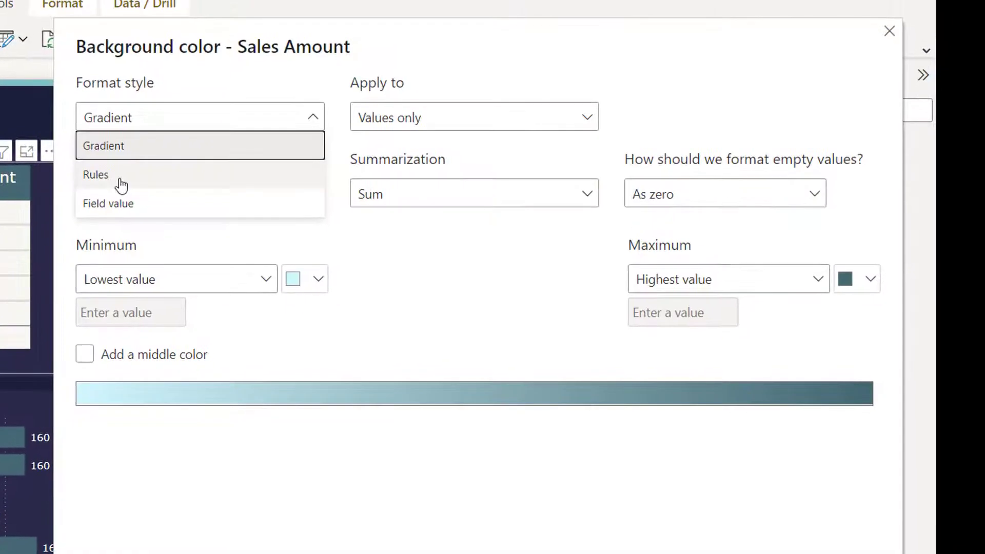
left_click(119, 175)
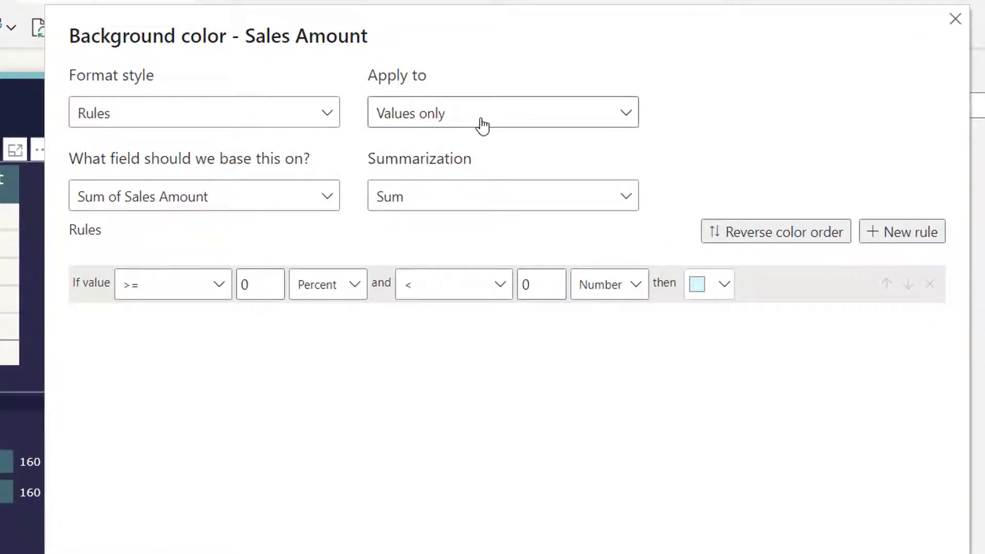
left_click(483, 126)
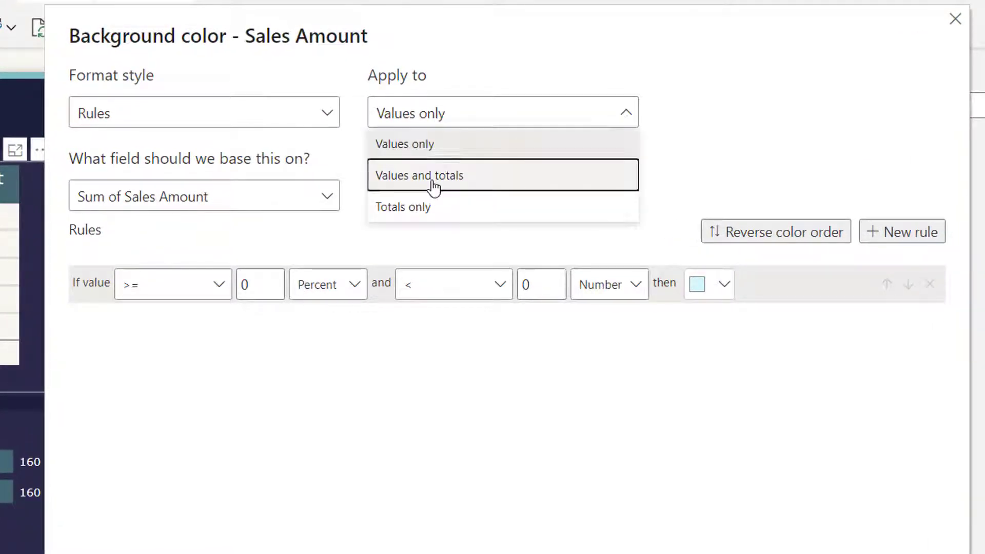
left_click(434, 183)
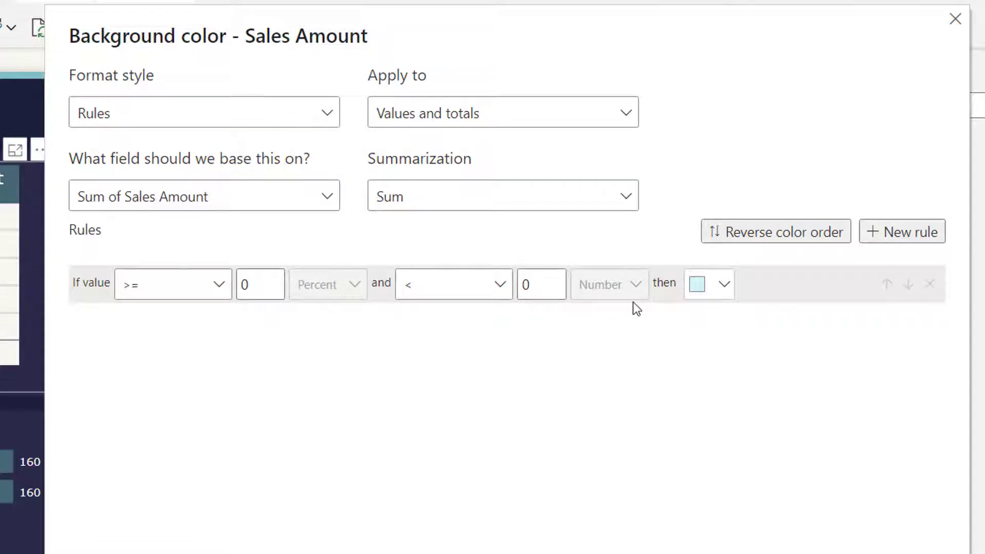
left_click(262, 286)
key("BackSpace")
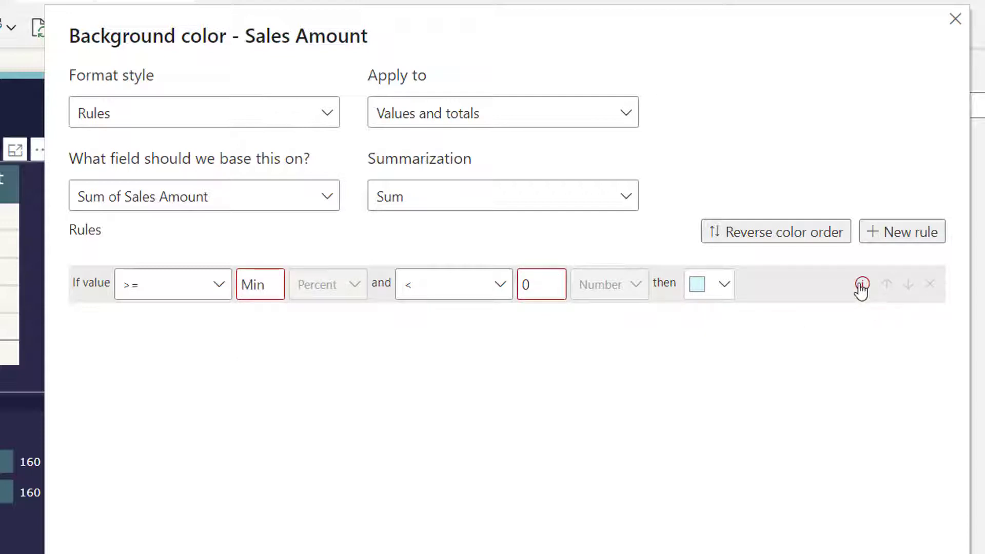
mouse_move(861, 287)
Set the rule's lower bound unit to Number, keeping it applied to values and totals.
left_click(418, 100)
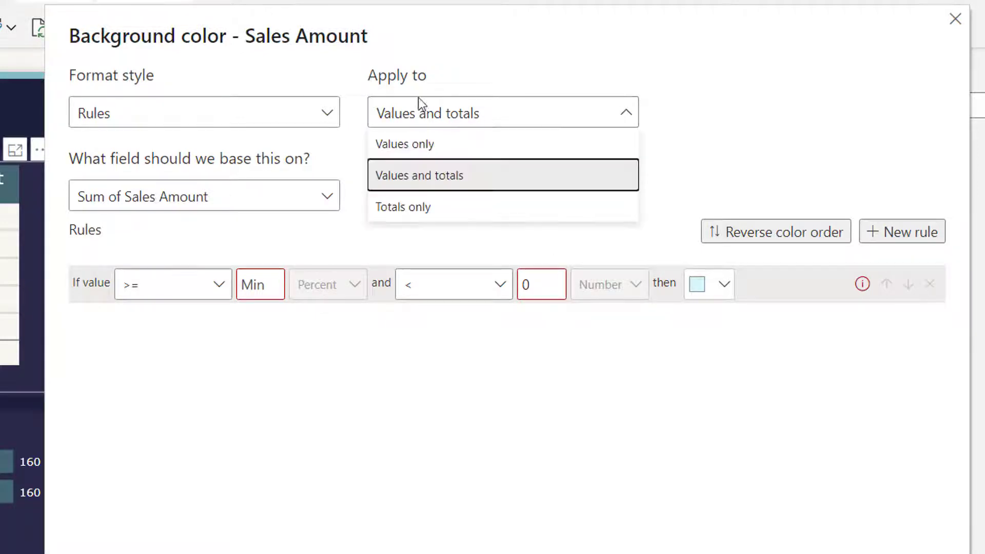
left_click(435, 149)
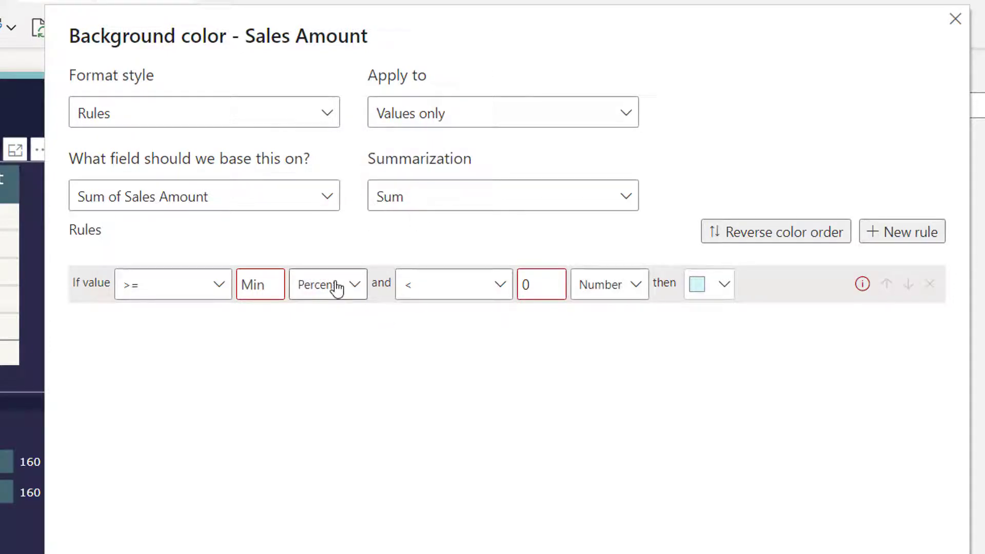
left_click(337, 288)
left_click(324, 316)
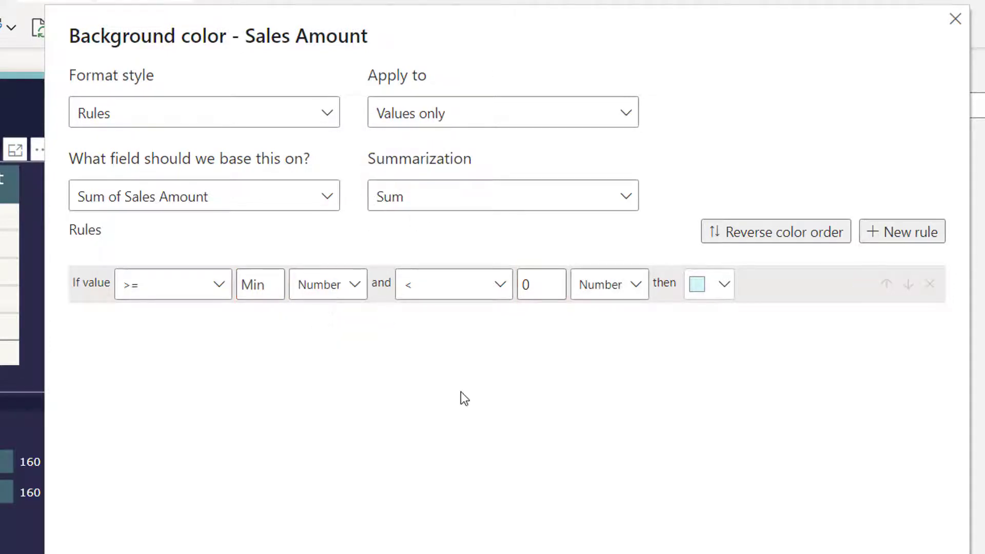
left_click(446, 115)
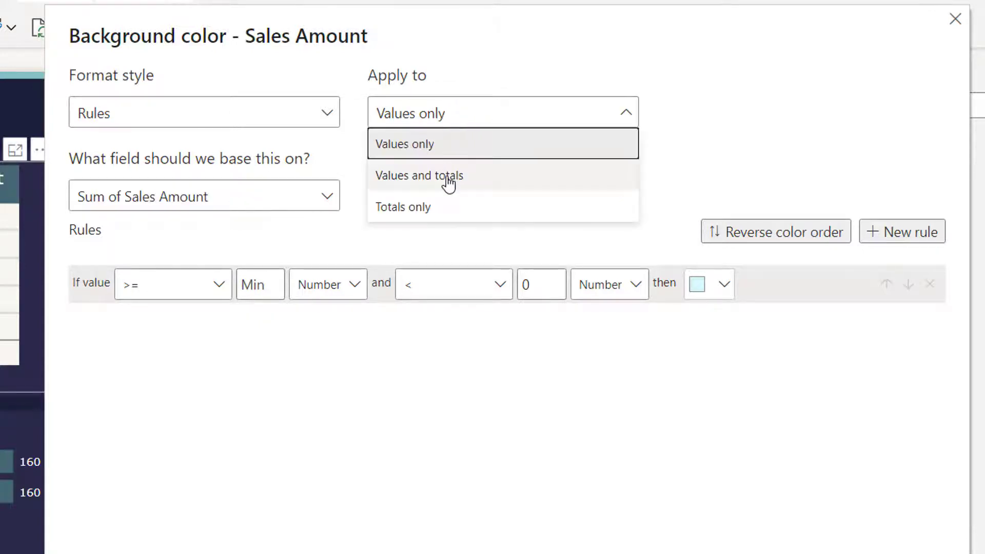
left_click(448, 177)
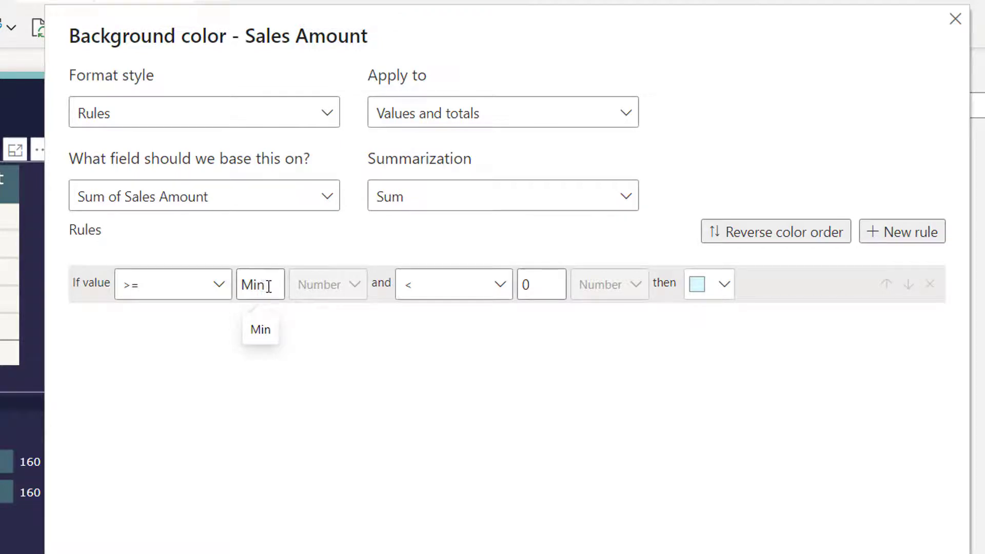
Set the rule's upper bound to Max and its colour to light orange #ffc966.
double_click(550, 287)
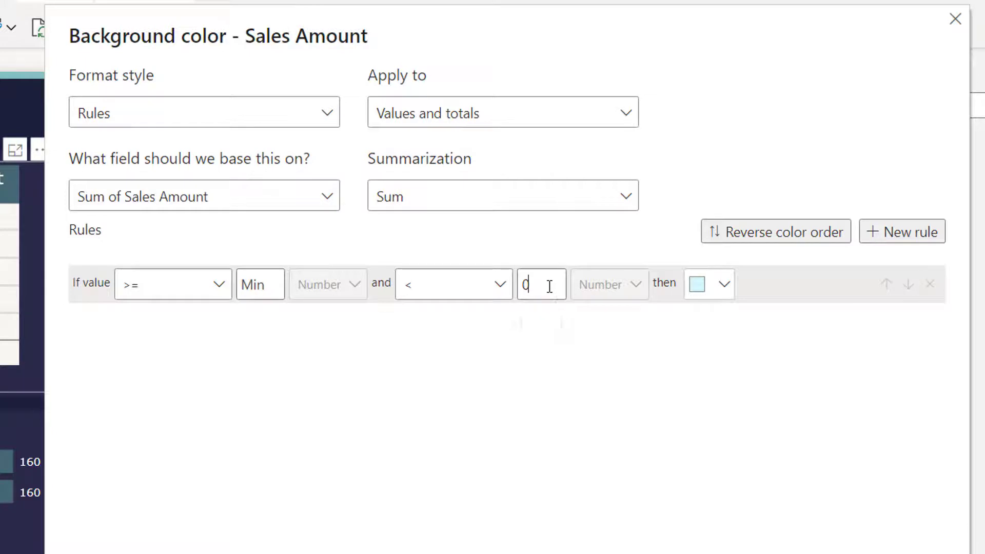
type("Max")
left_click(712, 296)
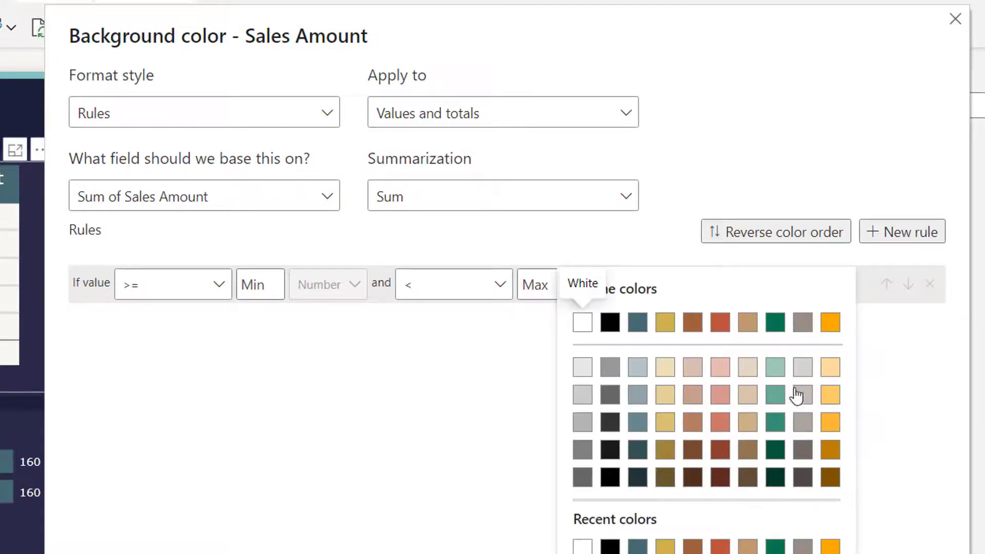
left_click(832, 402)
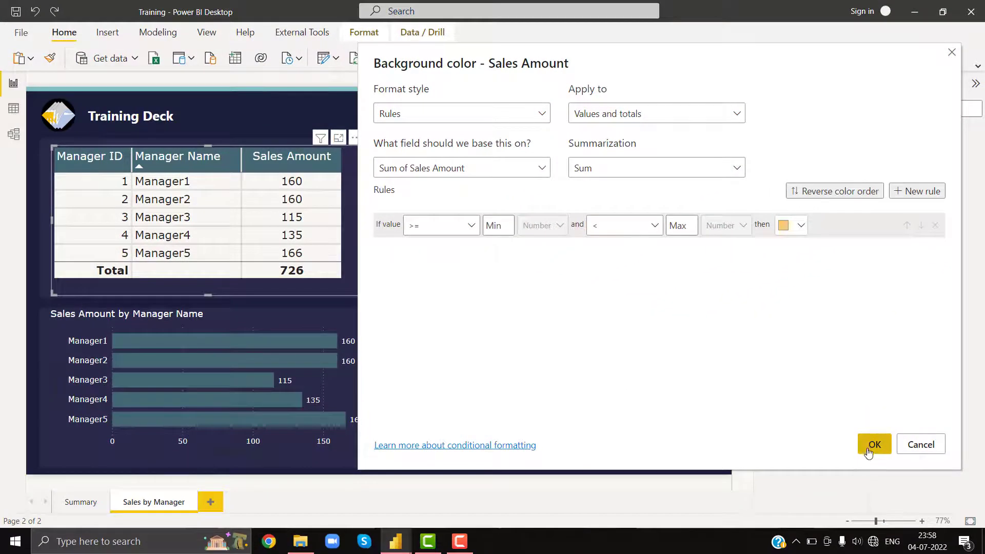
Apply the light orange background rule to the Sales Amount values and total.
left_click(874, 444)
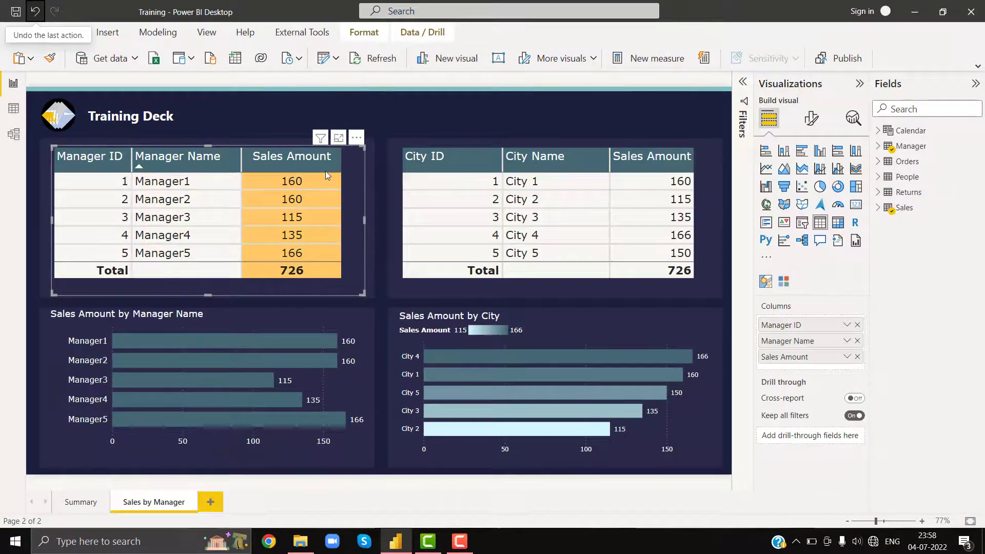